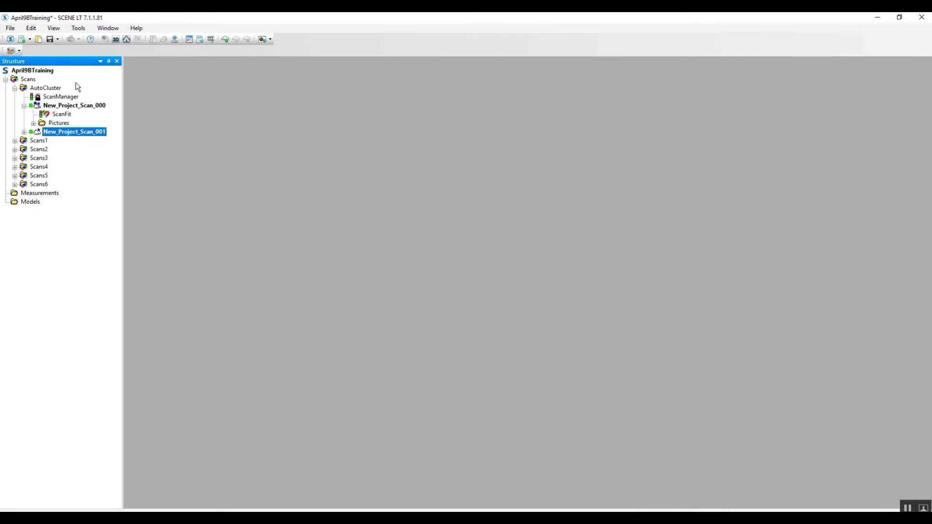
- Switch to the newer user interface, look over its export, apps and settings pages, and return to the classic interface
{"action": "left_click", "coordinate": [10, 40]}
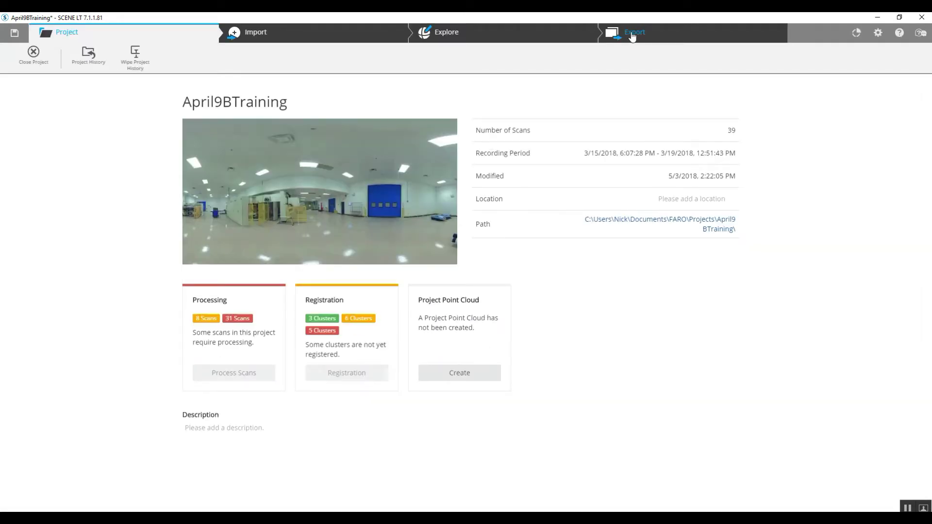
{"action": "left_click", "coordinate": [633, 34]}
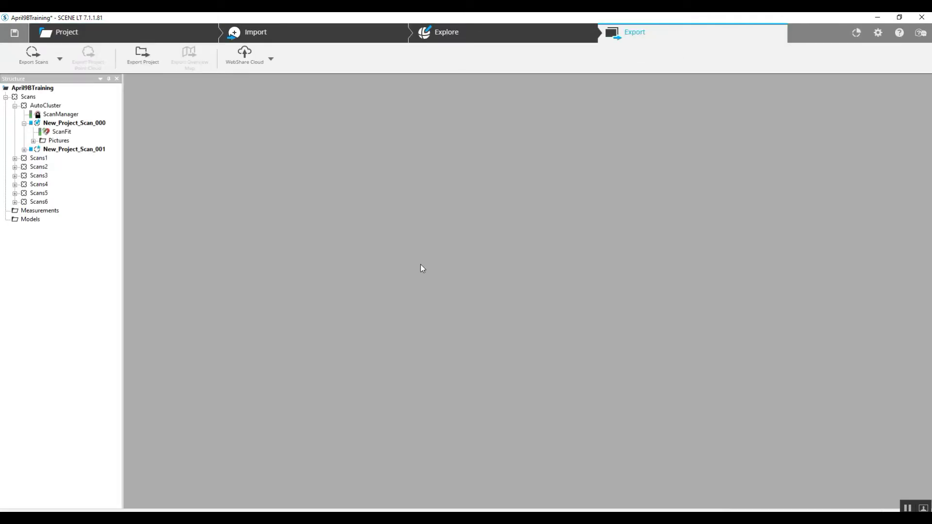
{"action": "left_click", "coordinate": [857, 35]}
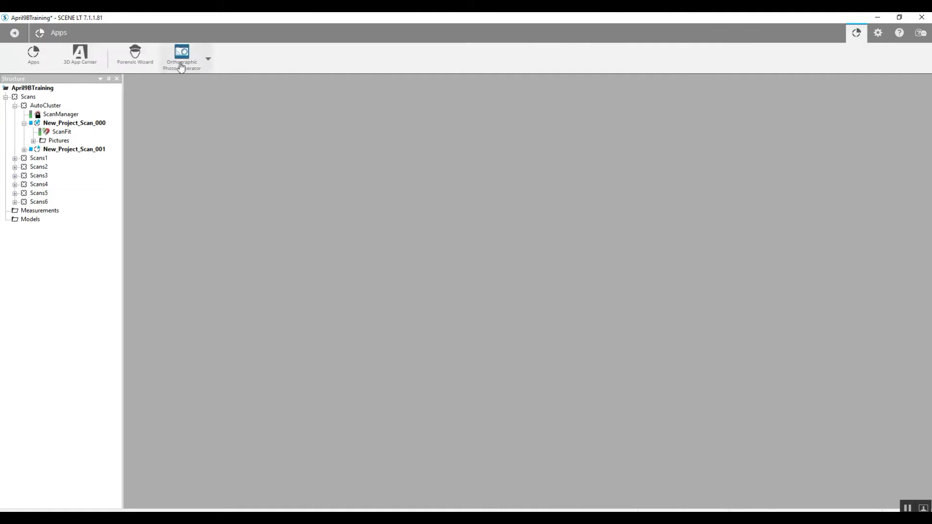
{"action": "left_click", "coordinate": [877, 32]}
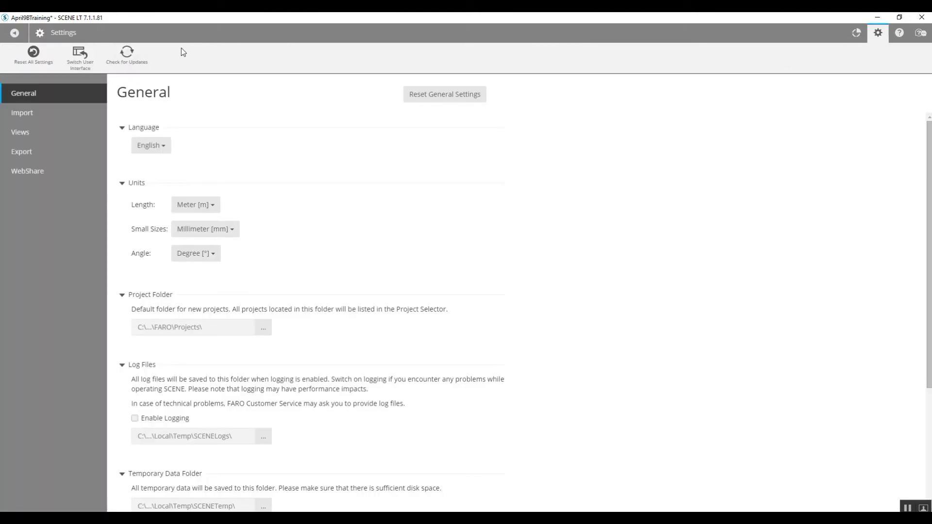
{"action": "left_click", "coordinate": [88, 58]}
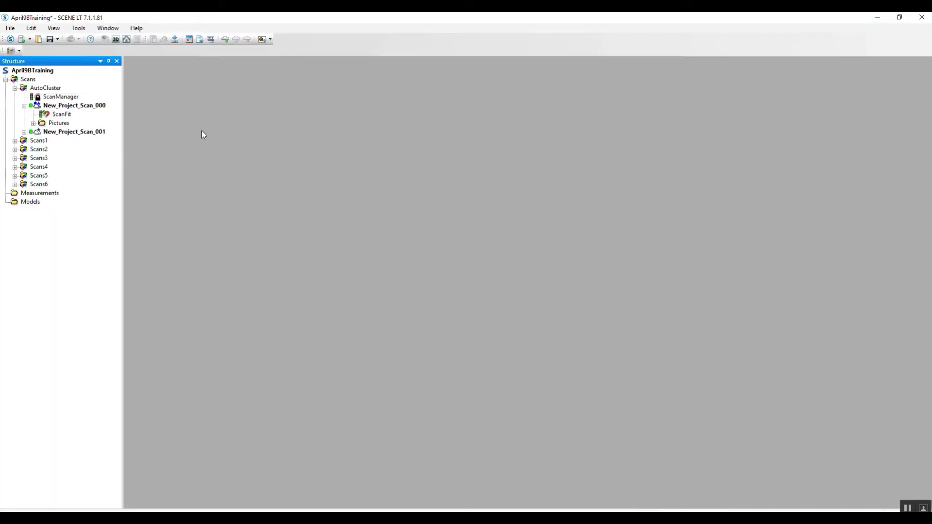
- View the AutoCluster point cloud in 3D View, examine it from the opposite side, and close the view
{"action": "right_click", "coordinate": [50, 91]}
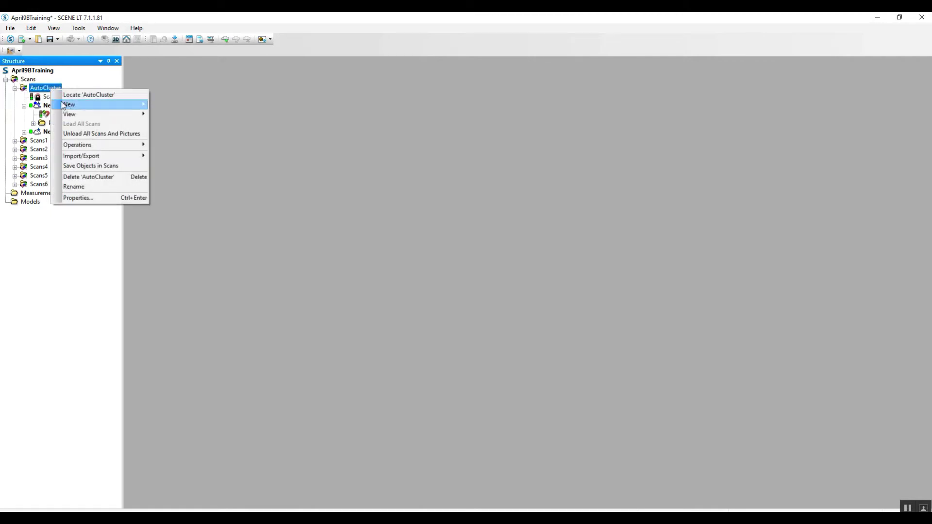
{"action": "mouse_move", "coordinate": [68, 116]}
{"action": "left_click", "coordinate": [179, 116]}
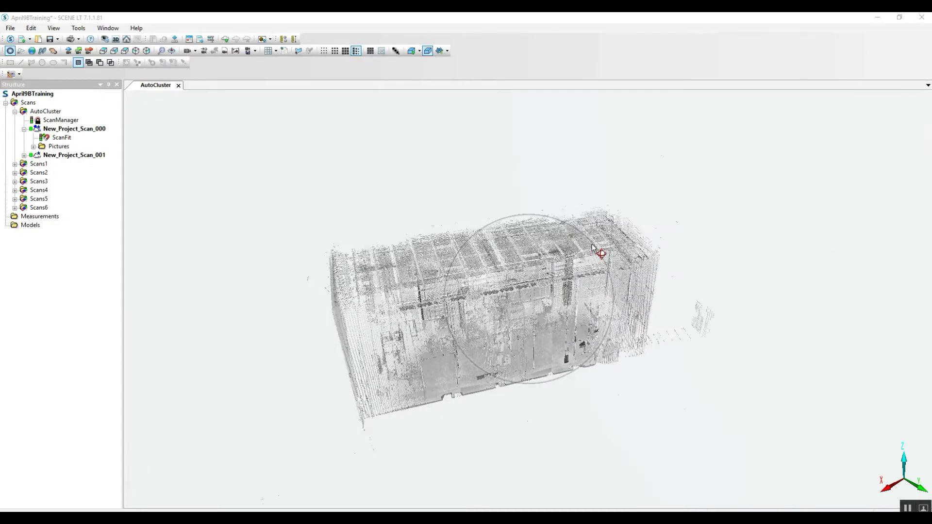
{"action": "left_click_drag", "start_coordinate": [592, 248], "coordinate": [423, 240]}
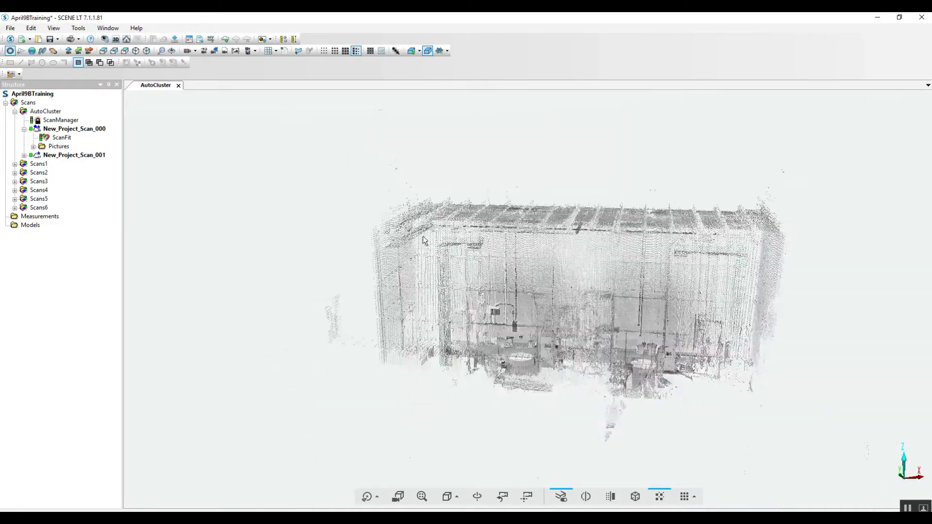
{"action": "left_click", "coordinate": [178, 85]}
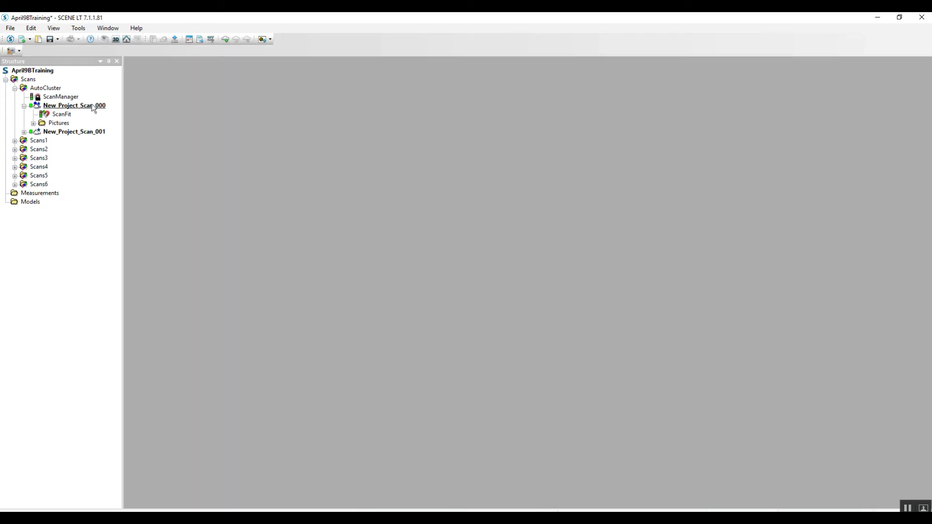
{"action": "right_click", "coordinate": [57, 88]}
{"action": "mouse_move", "coordinate": [147, 116]}
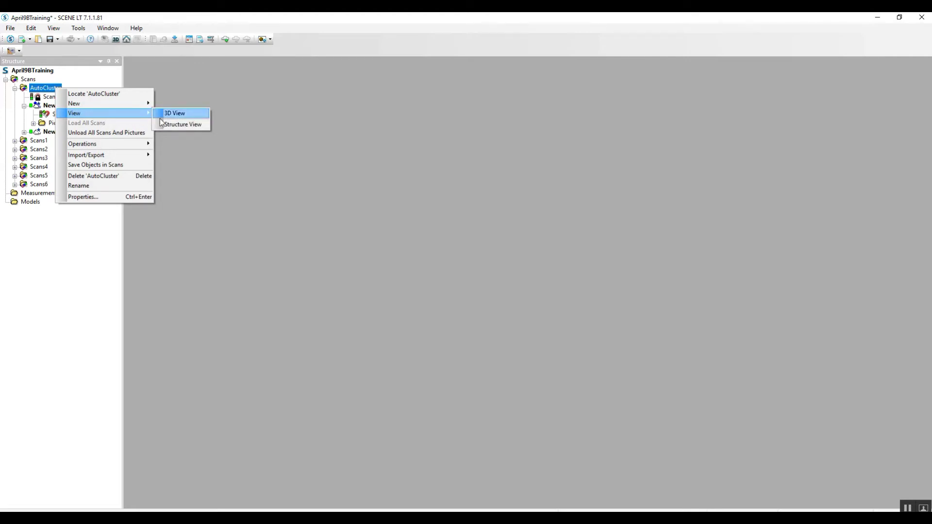
{"action": "left_click", "coordinate": [76, 275]}
- Open New_Project_Scan_000 in Quick View and bring the drums, aisle and far door into view
{"action": "left_click", "coordinate": [73, 106]}
{"action": "right_click", "coordinate": [74, 111]}
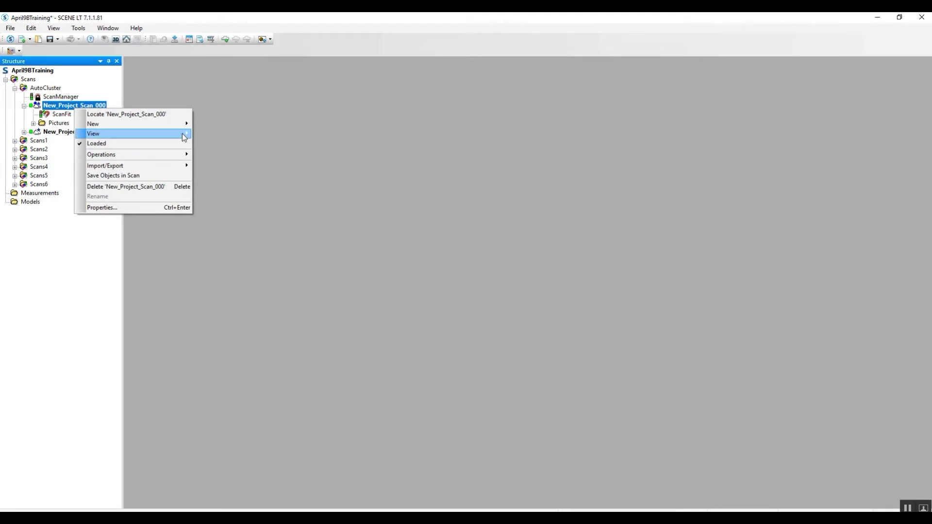
{"action": "mouse_move", "coordinate": [184, 134]}
{"action": "left_click", "coordinate": [218, 135]}
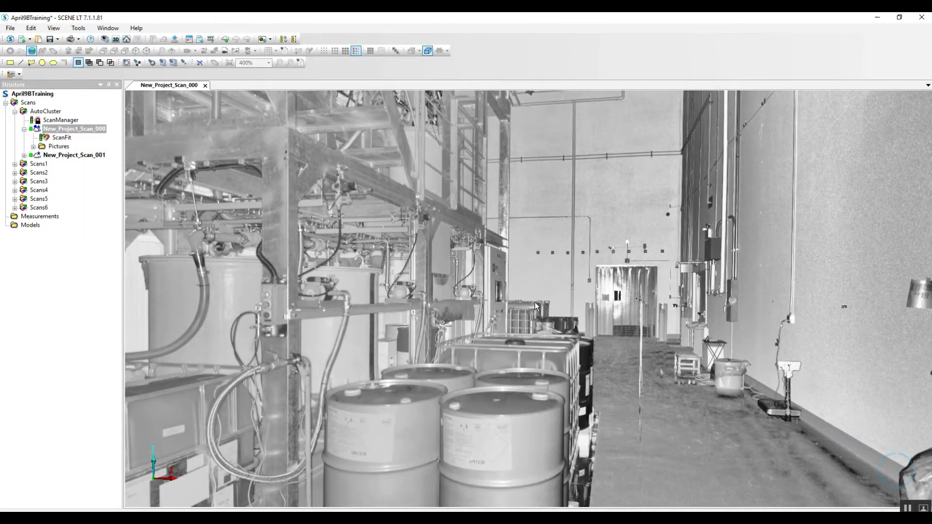
{"action": "mouse_move", "coordinate": [535, 302]}
{"action": "left_mouse_down"}
{"action": "mouse_move", "coordinate": [516, 287]}
{"action": "mouse_move", "coordinate": [529, 197]}
{"action": "mouse_move", "coordinate": [624, 238]}
{"action": "mouse_move", "coordinate": [631, 287]}
{"action": "mouse_move", "coordinate": [387, 300]}
{"action": "left_mouse_up"}
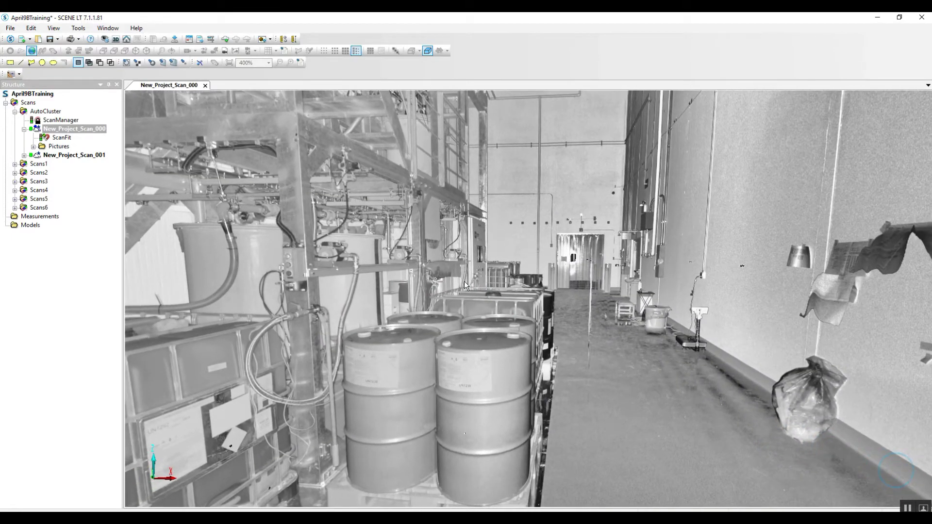
{"action": "right_click_drag", "start_coordinate": [500, 284], "coordinate": [480, 254]}
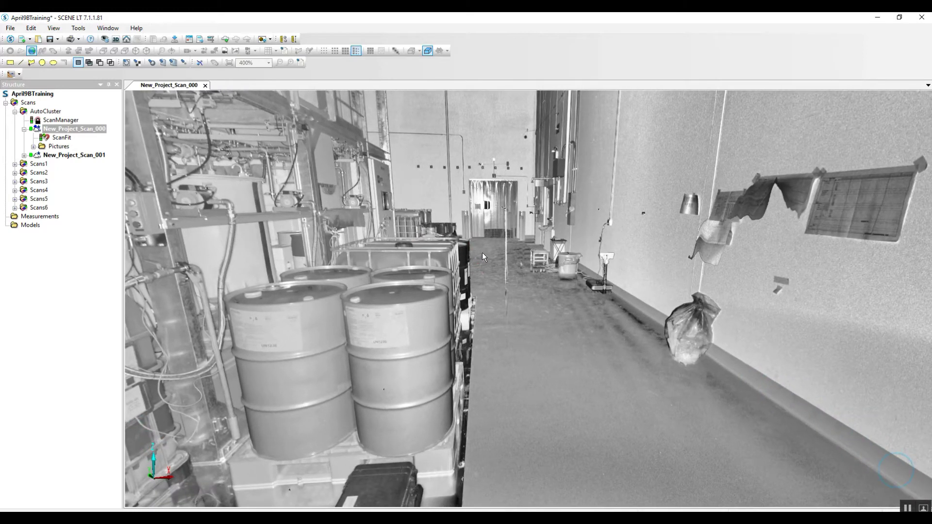
- Measure the distances from the caged container's edge to the wall lamp and from the front drum's top to the far door
{"action": "left_click", "coordinate": [294, 39]}
{"action": "left_click_drag", "start_coordinate": [536, 273], "coordinate": [454, 245]}
{"action": "left_click", "coordinate": [455, 247]}
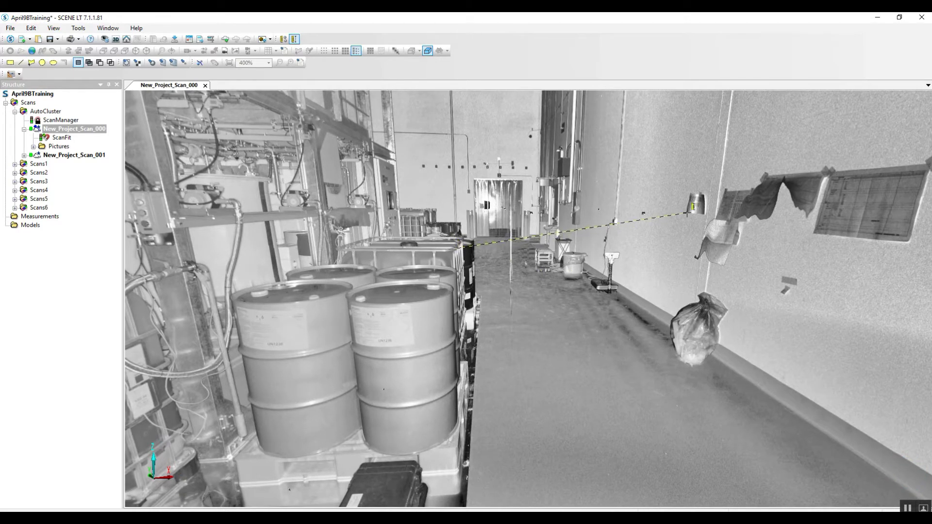
{"action": "left_click", "coordinate": [688, 212]}
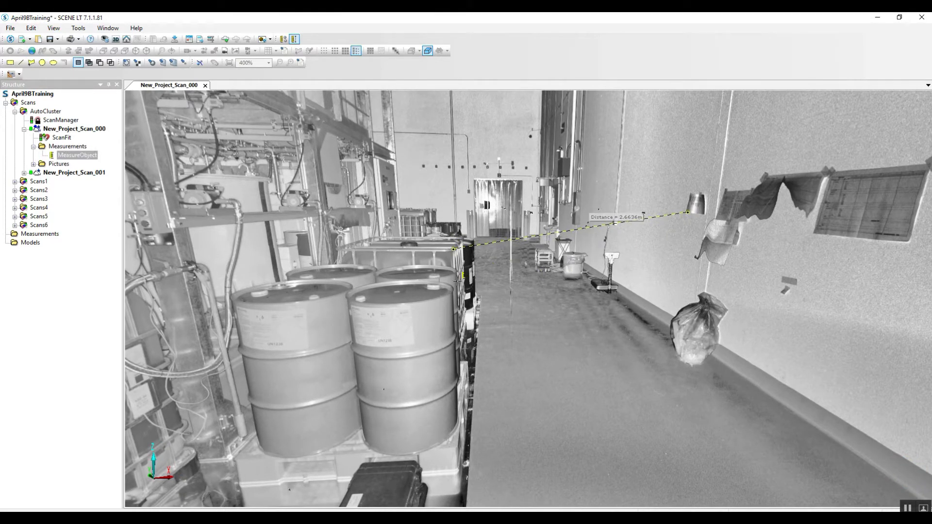
{"action": "left_click", "coordinate": [423, 301]}
{"action": "left_click", "coordinate": [492, 182]}
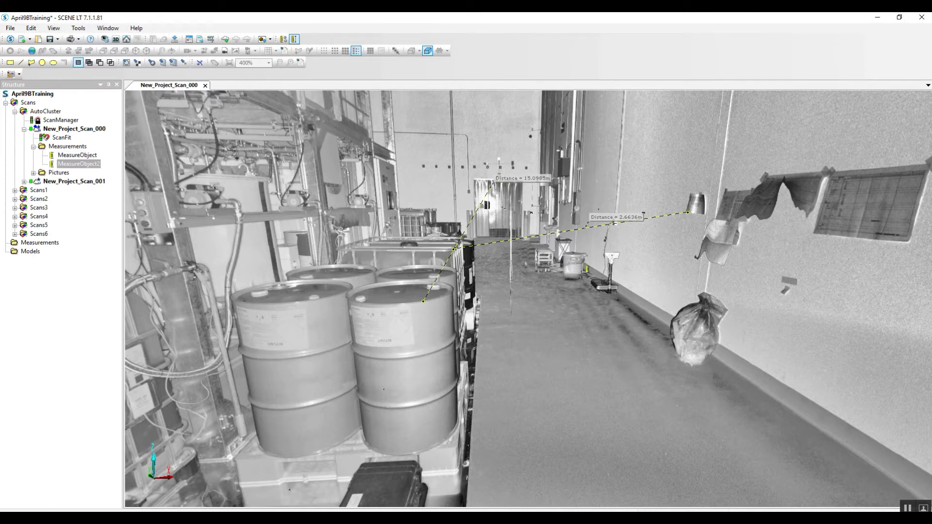
{"action": "key", "text": "Escape"}
- Select a rectangular area around the aisle and far door, inspect it from the side in 3D View, and close that view
{"action": "left_click", "coordinate": [10, 62]}
{"action": "mouse_move", "coordinate": [394, 135]}
{"action": "left_mouse_down"}
{"action": "mouse_move", "coordinate": [763, 381]}
{"action": "mouse_move", "coordinate": [793, 383]}
{"action": "left_mouse_up"}
{"action": "right_click", "coordinate": [605, 268]}
{"action": "mouse_move", "coordinate": [633, 274]}
{"action": "left_click", "coordinate": [693, 274]}
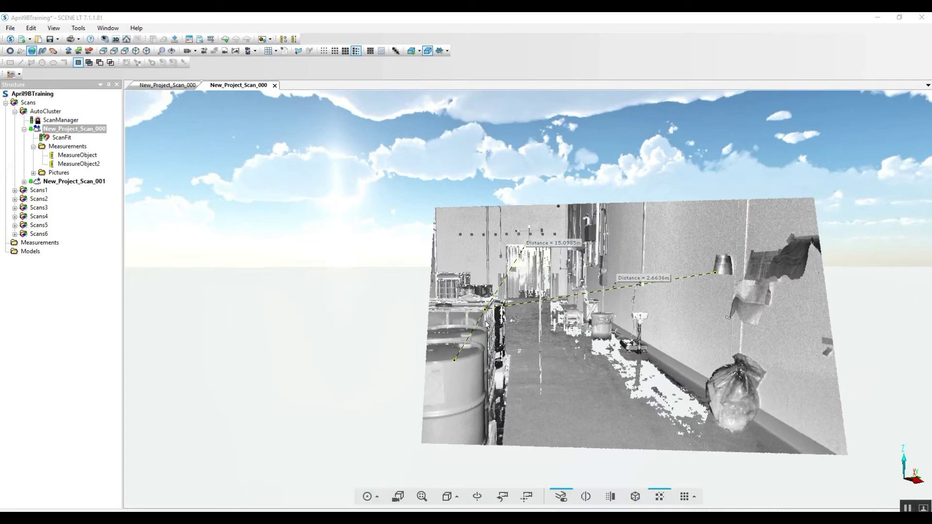
{"action": "mouse_move", "coordinate": [560, 332]}
{"action": "left_mouse_down"}
{"action": "mouse_move", "coordinate": [552, 325]}
{"action": "mouse_move", "coordinate": [578, 347]}
{"action": "mouse_move", "coordinate": [656, 367]}
{"action": "mouse_move", "coordinate": [525, 298]}
{"action": "mouse_move", "coordinate": [747, 316]}
{"action": "mouse_move", "coordinate": [727, 343]}
{"action": "left_mouse_up"}
{"action": "scroll", "coordinate": [545, 316], "scroll_direction": "up", "scroll_amount": 3}
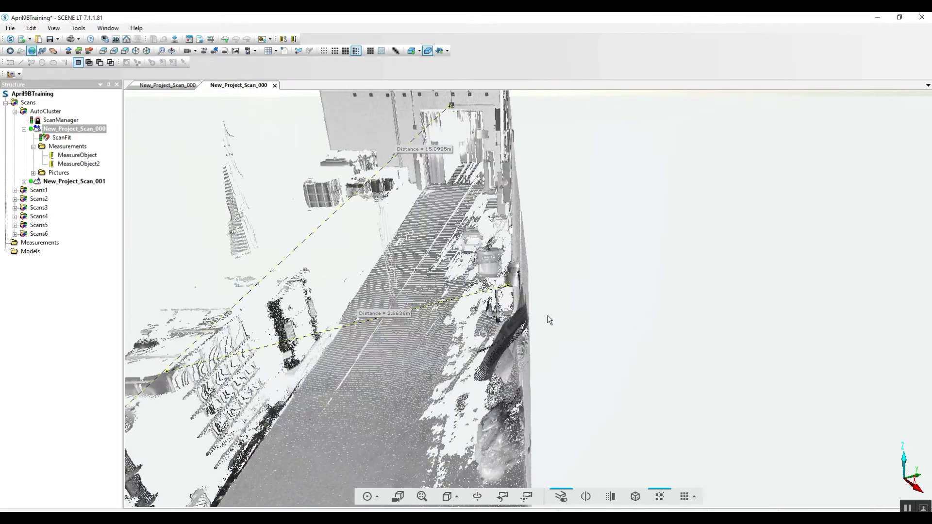
{"action": "left_click", "coordinate": [275, 85]}
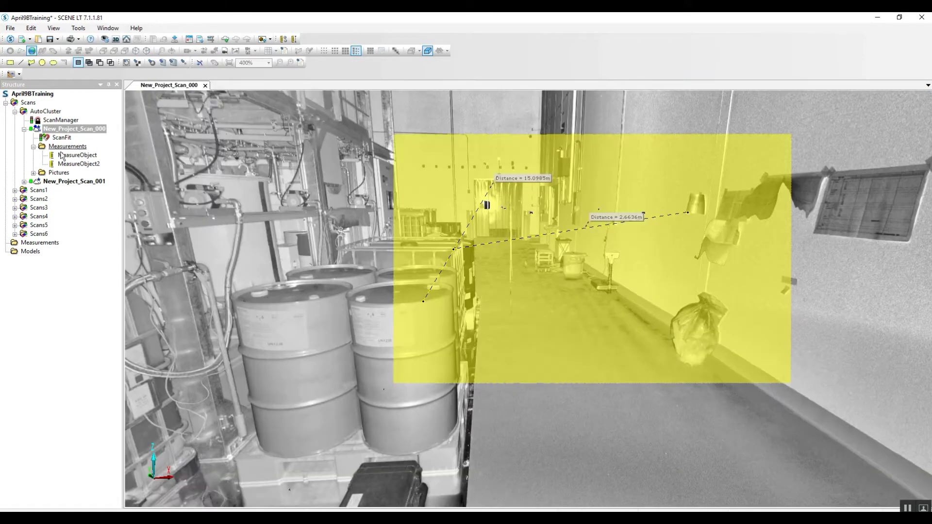
- Delete both measurement objects from New_Project_Scan_000 and clear the rectangular area selection
{"action": "left_click", "coordinate": [62, 155]}
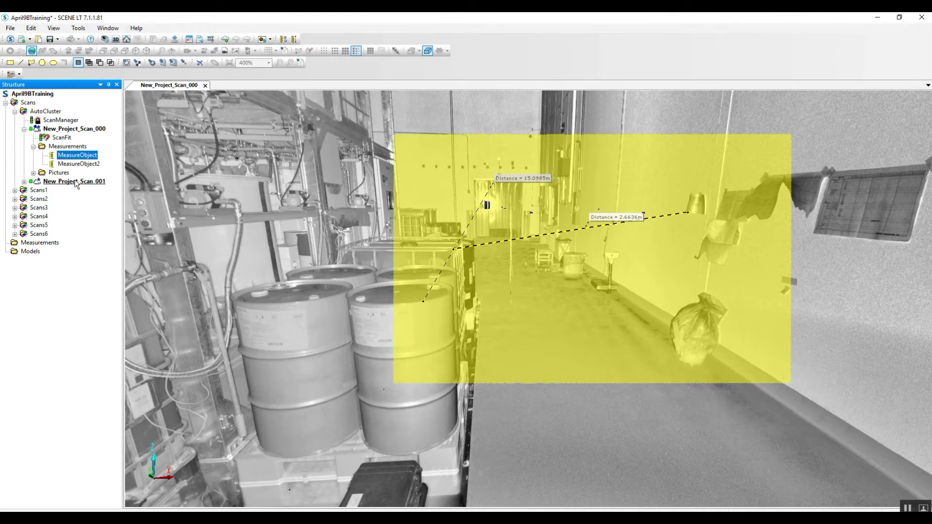
{"action": "left_click", "coordinate": [78, 164], "text": "ctrl"}
{"action": "right_click", "coordinate": [83, 165]}
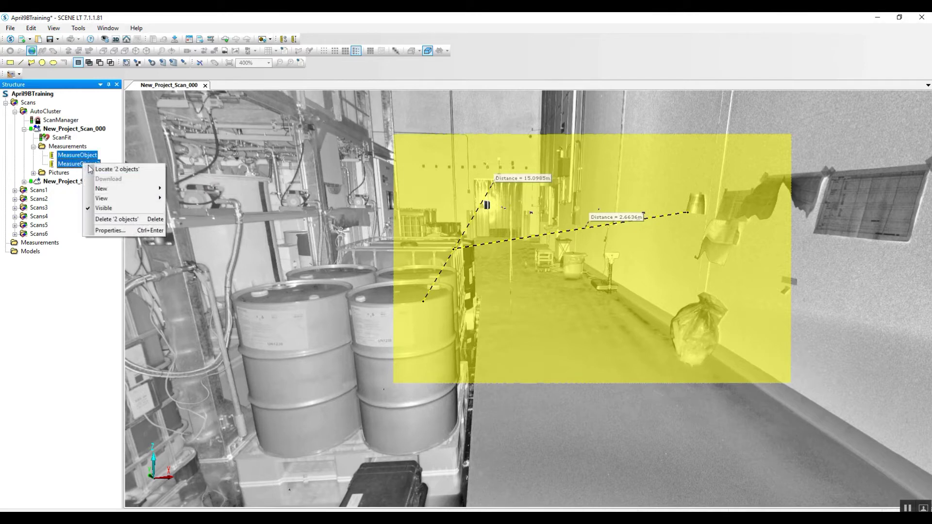
{"action": "left_click", "coordinate": [112, 219]}
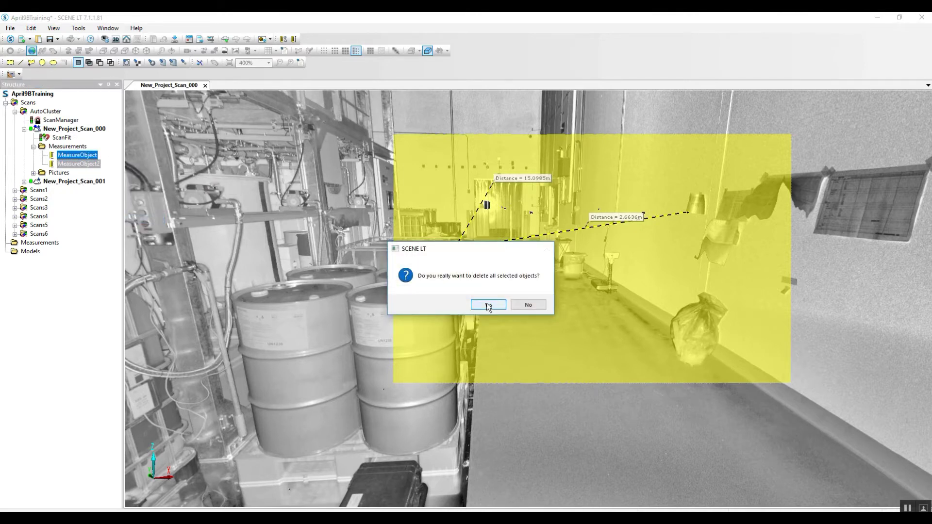
{"action": "left_click", "coordinate": [488, 306]}
{"action": "left_click", "coordinate": [31, 30]}
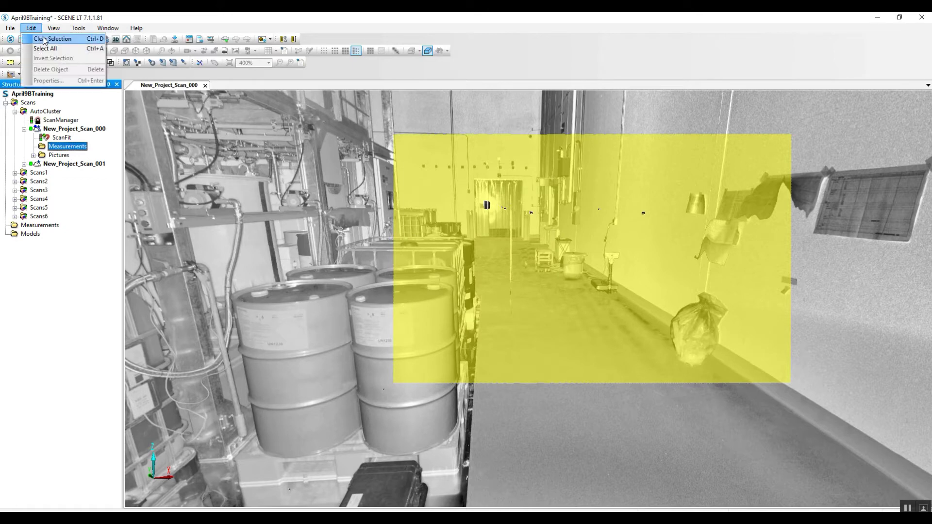
{"action": "left_click", "coordinate": [44, 39]}
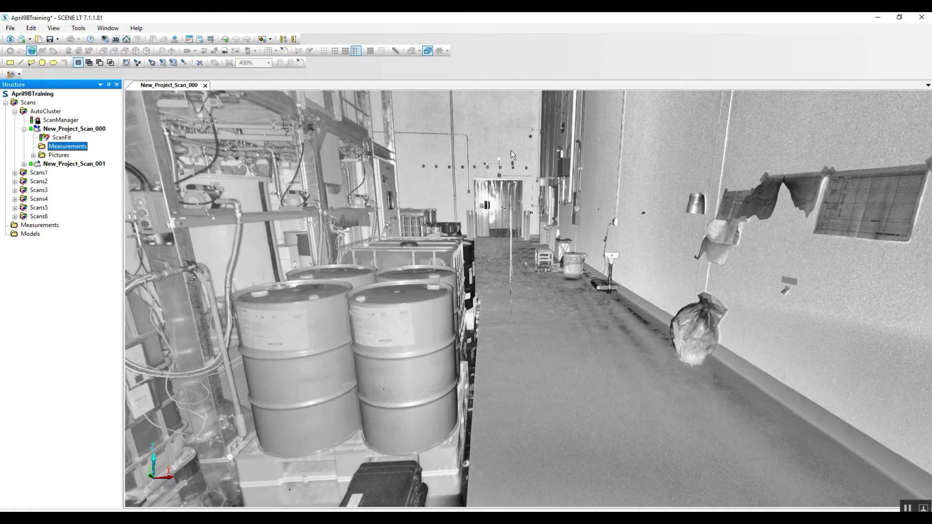
{"action": "left_click", "coordinate": [908, 509]}
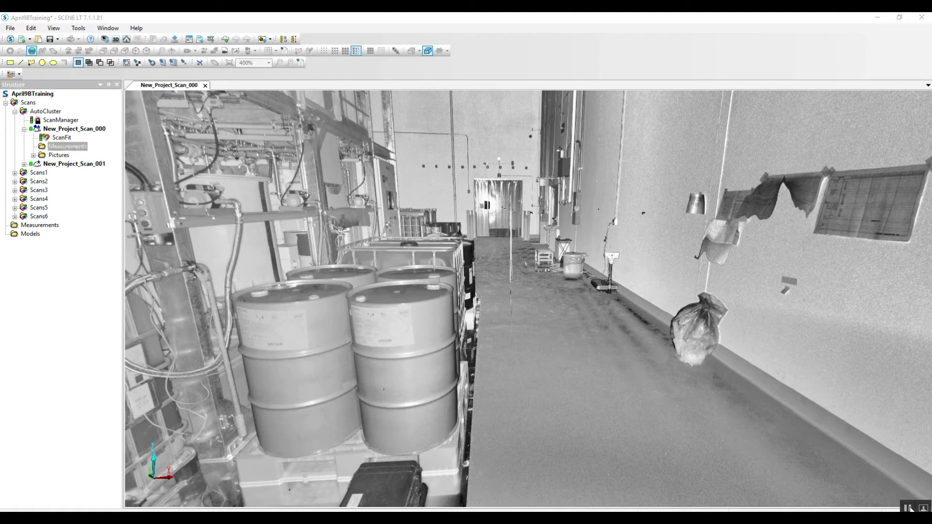
- Add a documentation object above the far door, named "Door4" with the description "Floor 2 Door 4"
{"action": "left_click", "coordinate": [284, 51]}
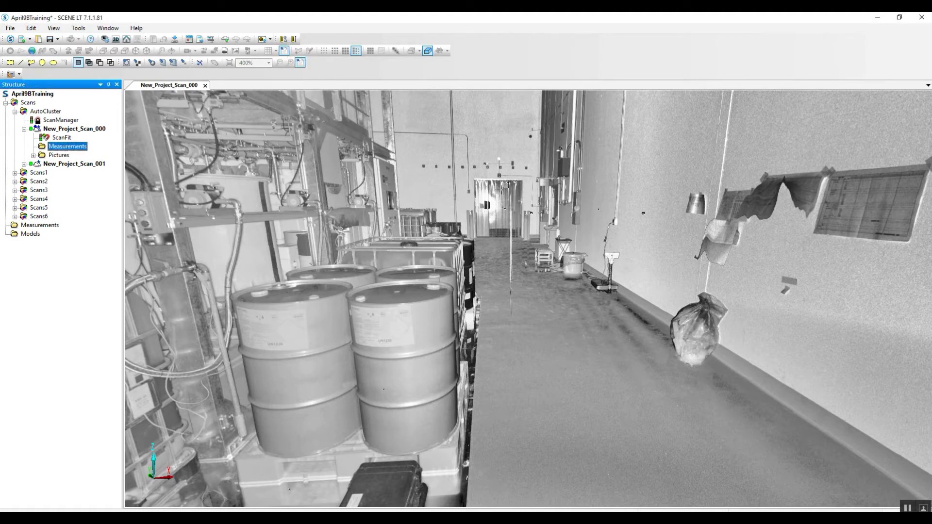
{"action": "left_click", "coordinate": [507, 173]}
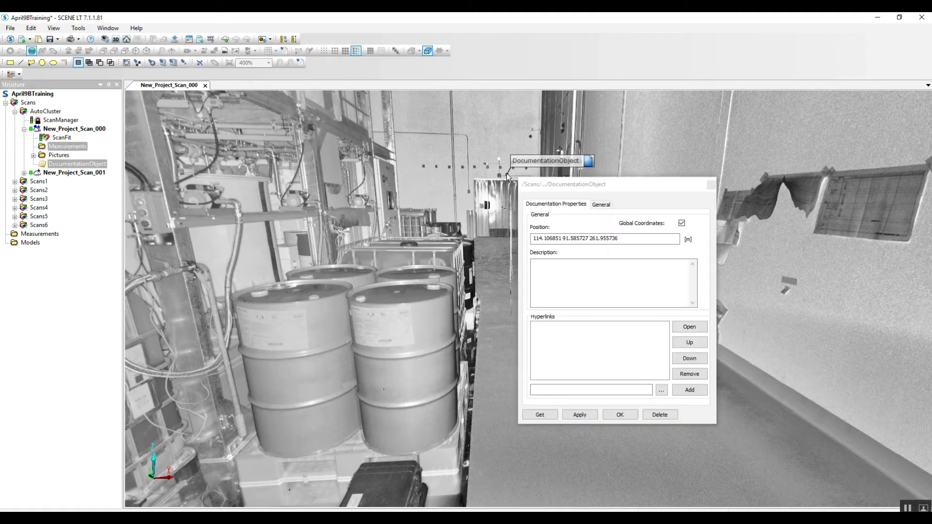
{"action": "left_click", "coordinate": [601, 205]}
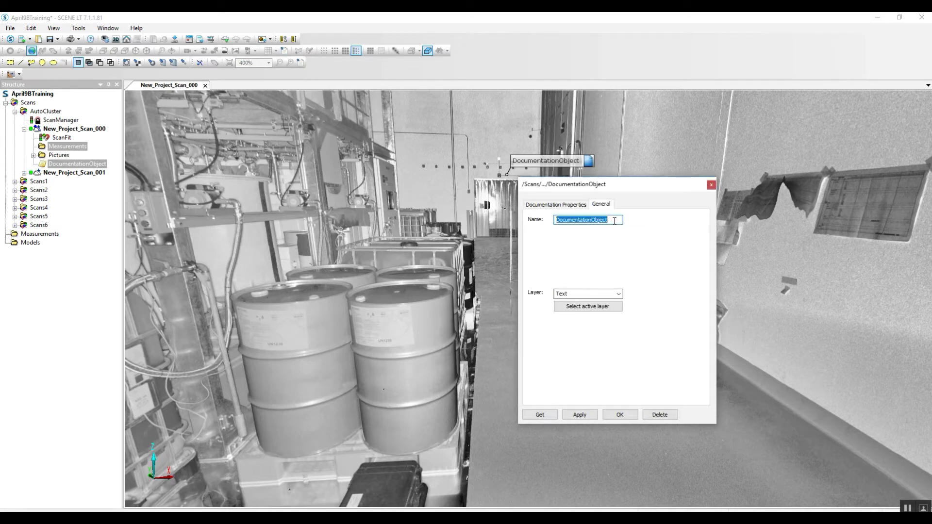
{"action": "type", "text": "Door4"}
{"action": "left_click", "coordinate": [556, 204]}
{"action": "left_click", "coordinate": [566, 272]}
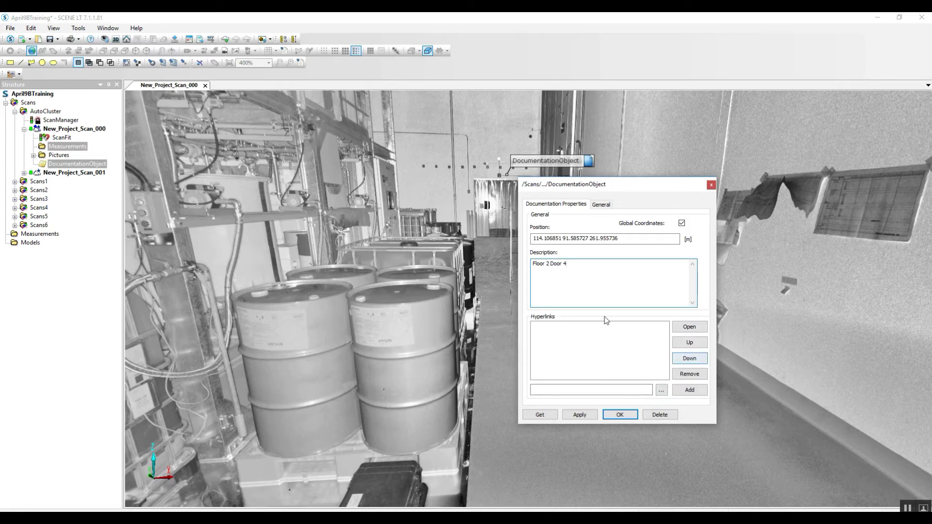
{"action": "left_click", "coordinate": [629, 416]}
- Examine the Door4 label and the drums up close in the scan, and close its Quick View
{"action": "scroll", "coordinate": [554, 313], "scroll_direction": "up", "scroll_amount": 5}
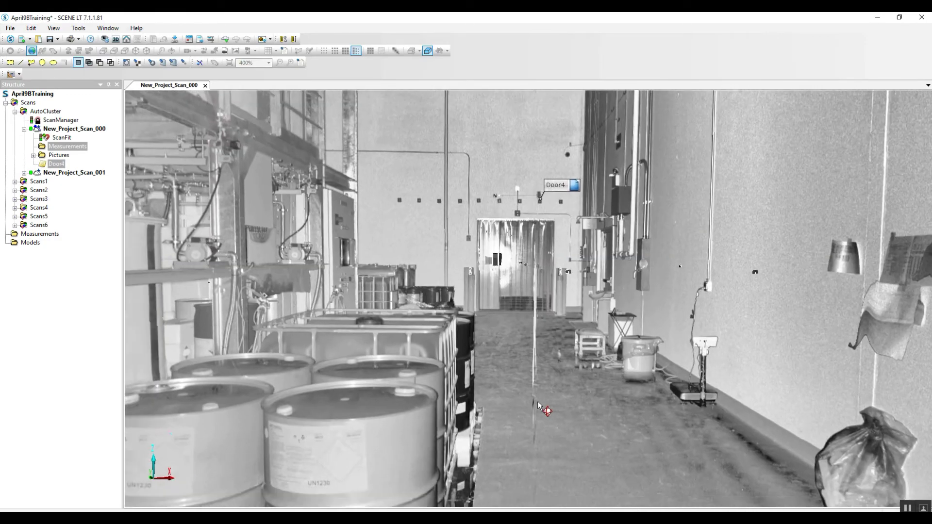
{"action": "left_click_drag", "start_coordinate": [538, 403], "coordinate": [283, 184]}
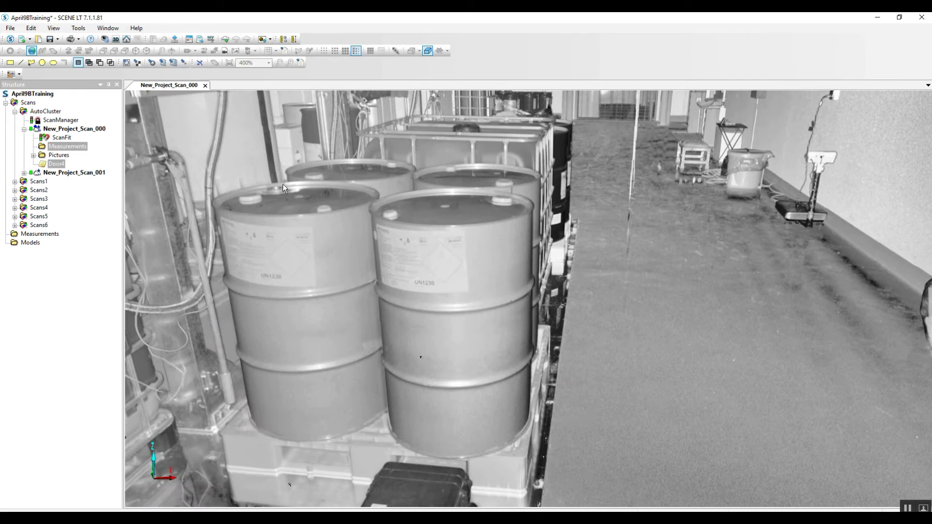
{"action": "left_click", "coordinate": [205, 86]}
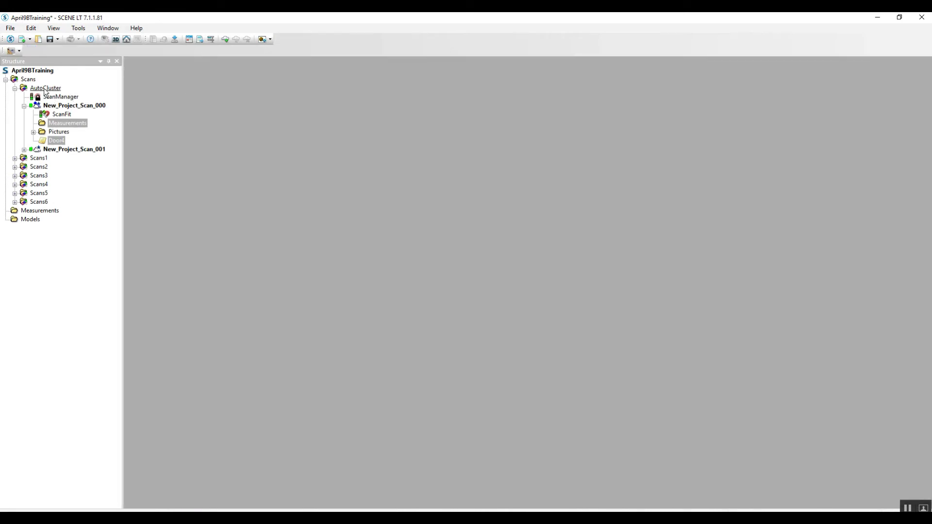
- Open New_Project_Scan_000 in the 3D View and orbit around the drums until the caged container's vertical corner is in view
{"action": "right_click", "coordinate": [70, 106]}
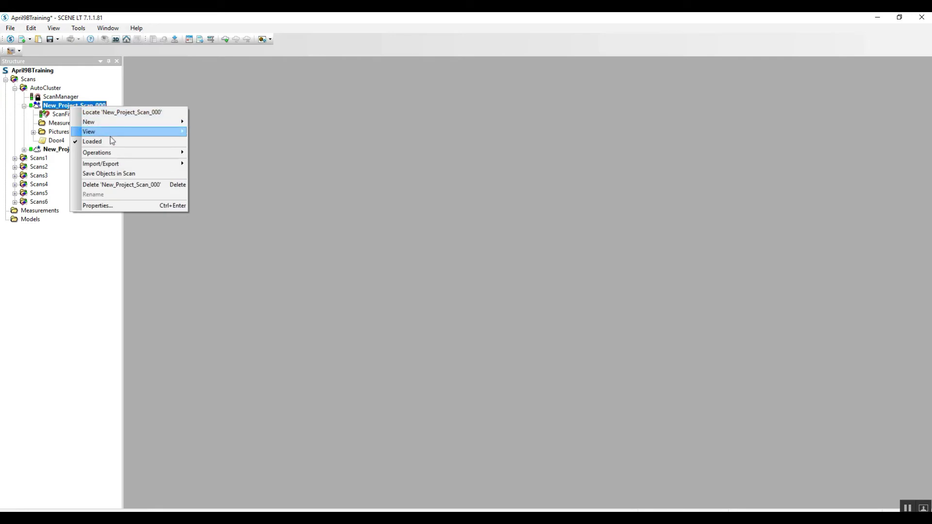
{"action": "mouse_move", "coordinate": [110, 131]}
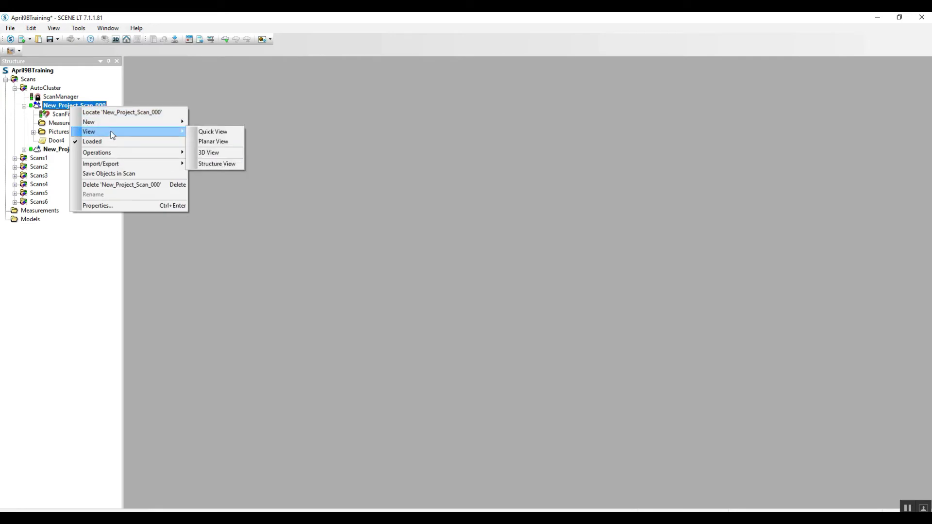
{"action": "left_click", "coordinate": [208, 153]}
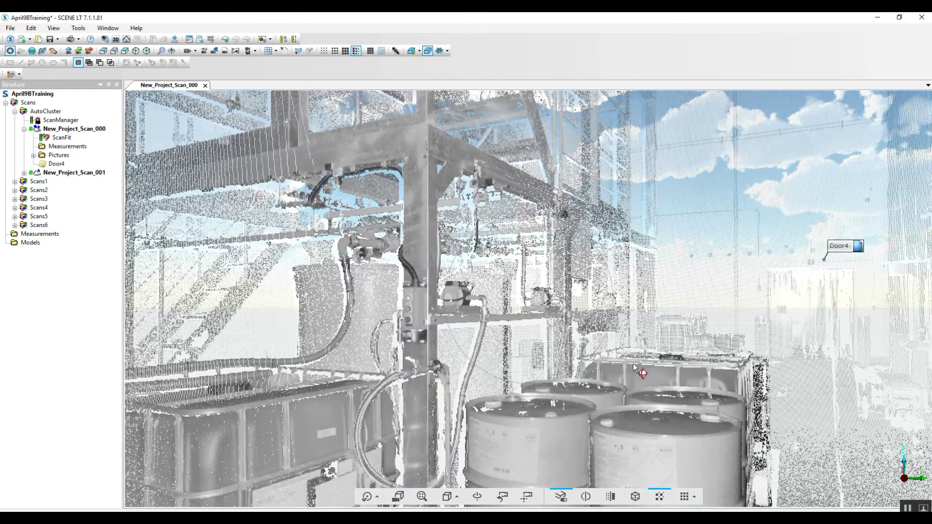
{"action": "left_click_drag", "start_coordinate": [634, 368], "coordinate": [314, 374]}
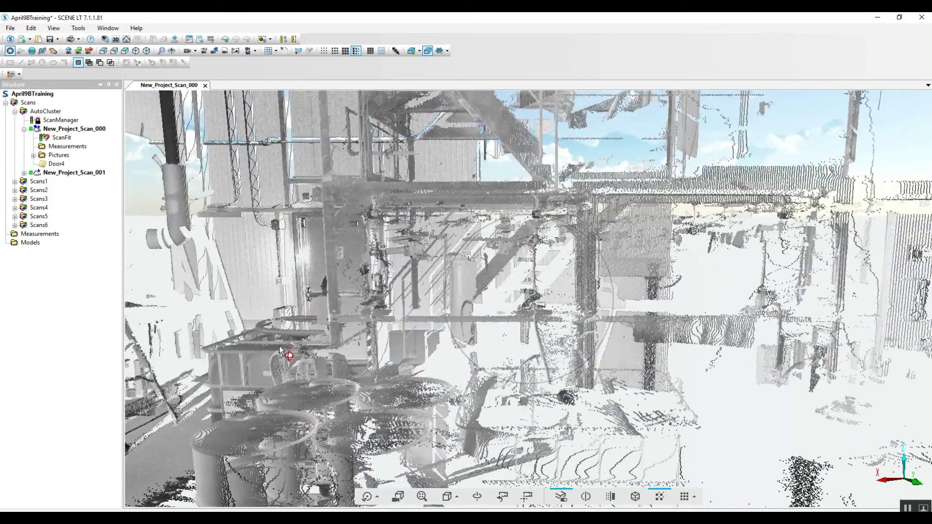
{"action": "left_click_drag", "start_coordinate": [282, 353], "coordinate": [452, 265]}
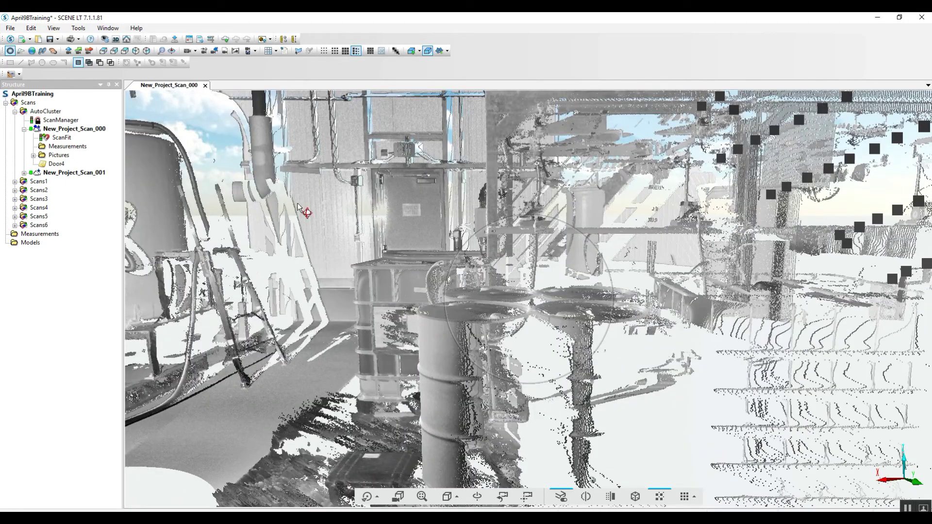
- Measure the caged container's height along its vertical corner edge, inspect the measurement from the drum side, and close the 3D View
{"action": "left_click", "coordinate": [295, 39]}
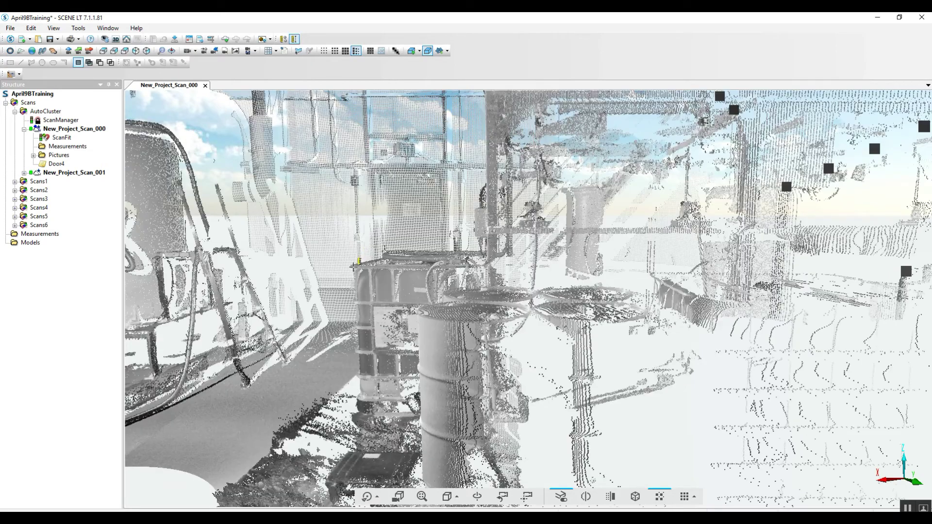
{"action": "left_click_drag", "start_coordinate": [353, 266], "coordinate": [359, 330]}
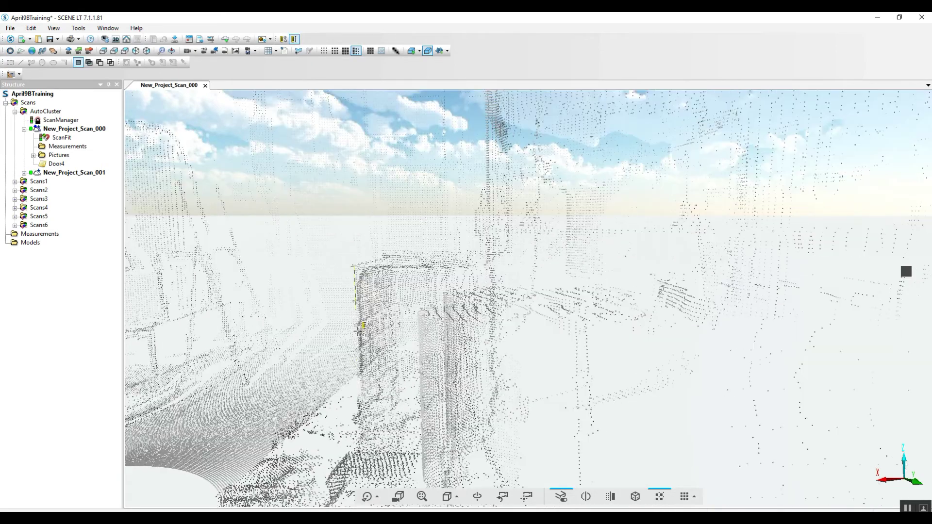
{"action": "left_click_drag", "start_coordinate": [360, 394], "coordinate": [361, 397]}
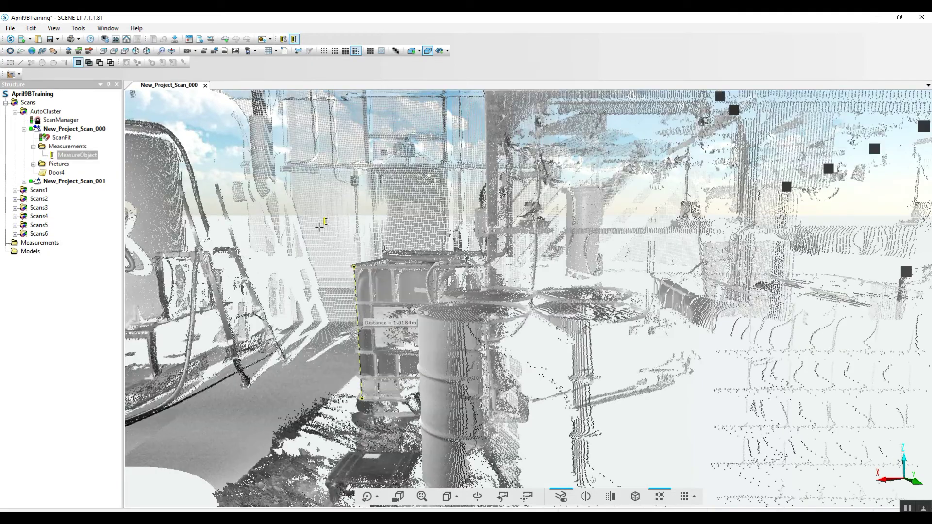
{"action": "key", "text": "Escape"}
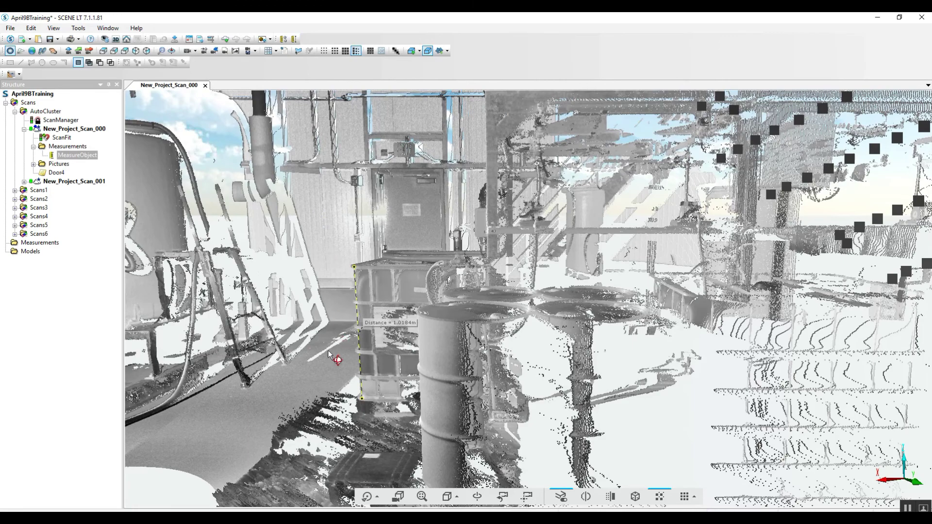
{"action": "left_click_drag", "start_coordinate": [333, 354], "coordinate": [476, 318]}
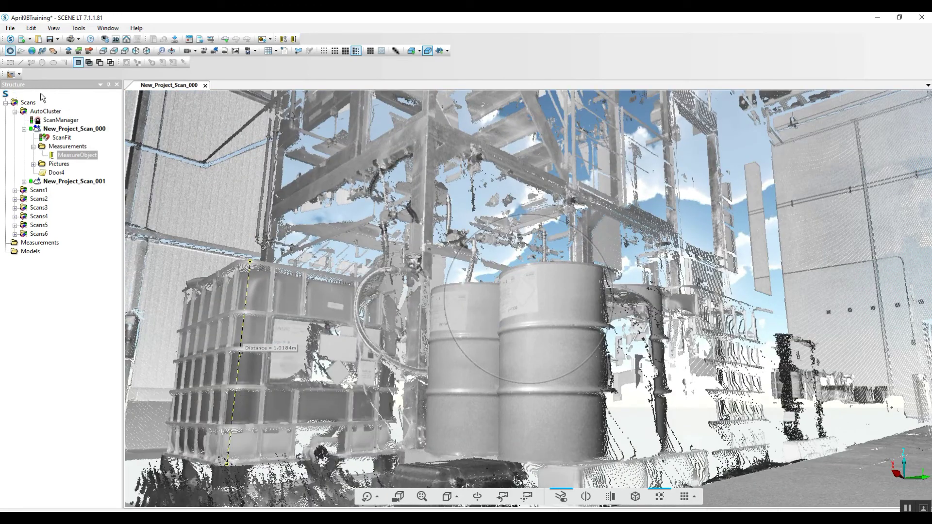
{"action": "left_click", "coordinate": [205, 85]}
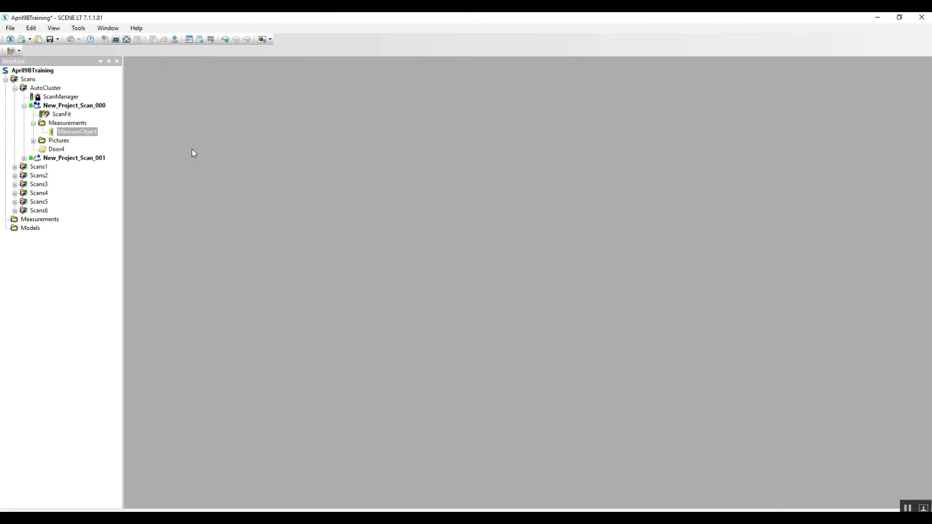